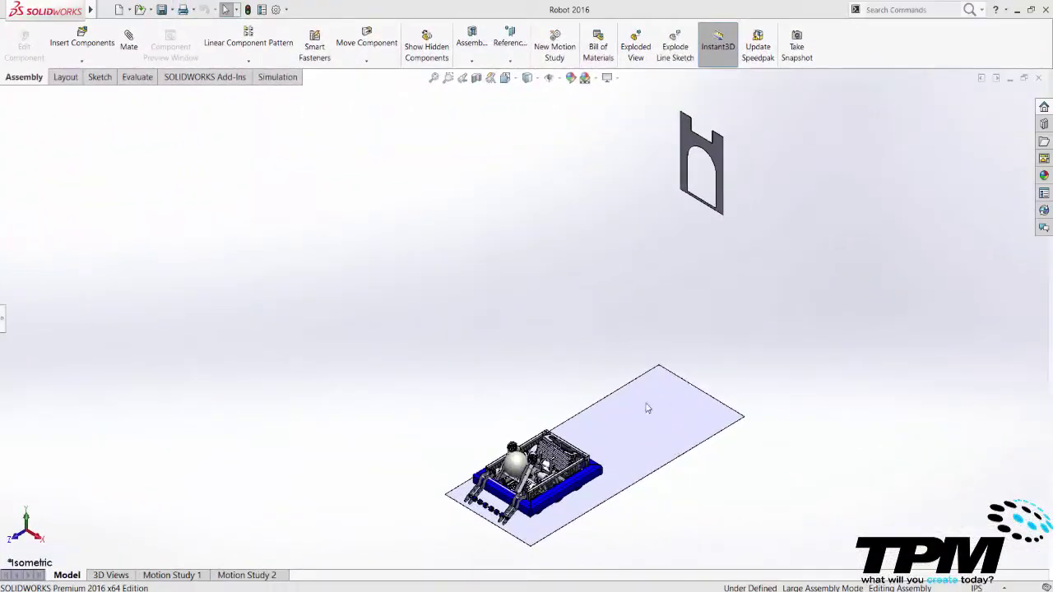
Step: Turn the robot to a side-on Right view, then switch to the Projectile Motion Analysis assembly
key(space)
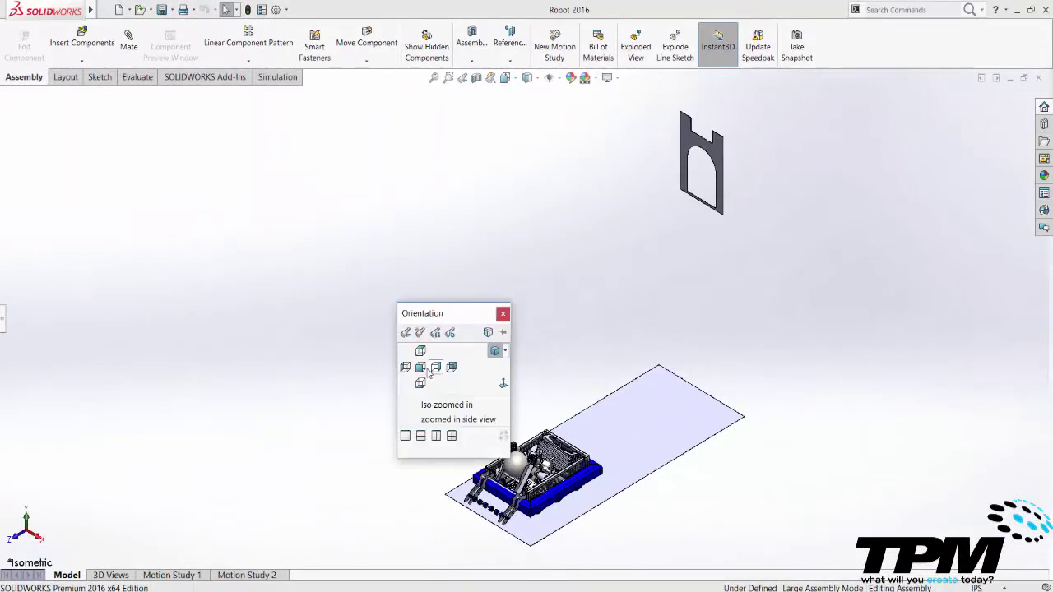
click(436, 368)
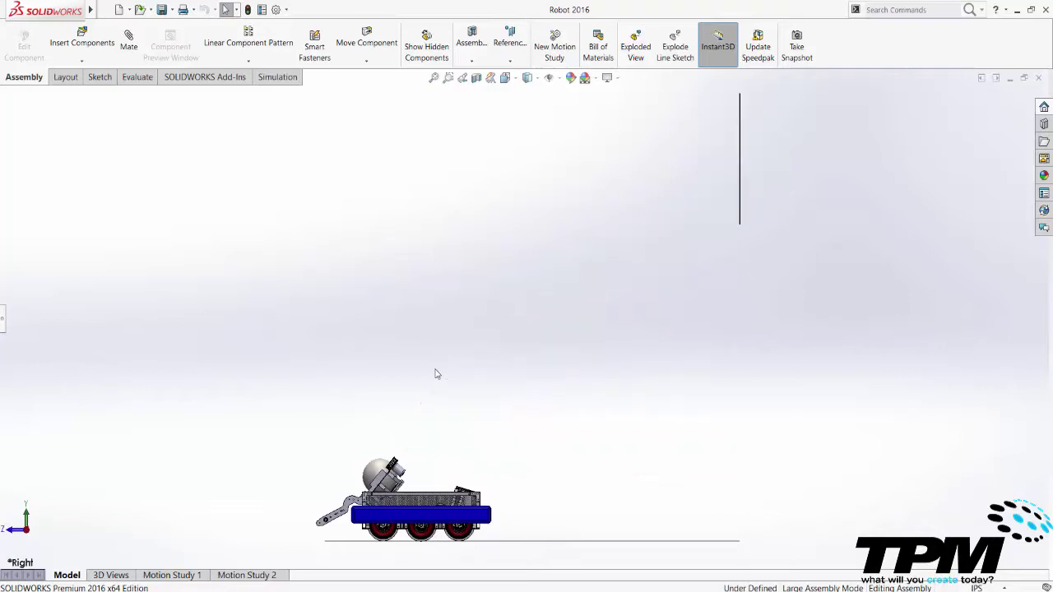
key(ctrl+Tab)
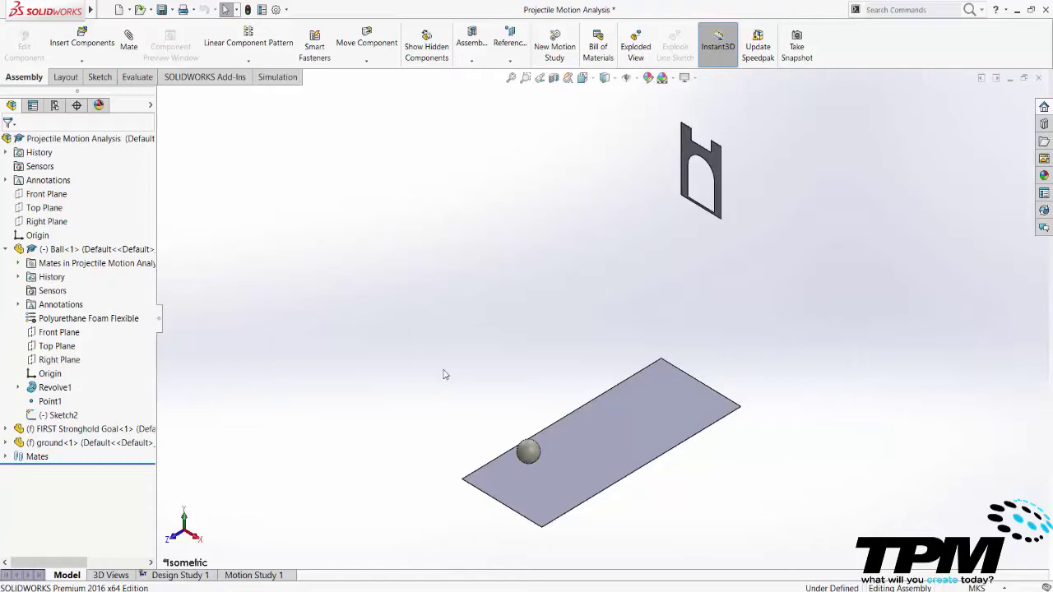
Step: Reorient the Projectile Motion Analysis assembly view using the orientation choices
key(space)
click(324, 392)
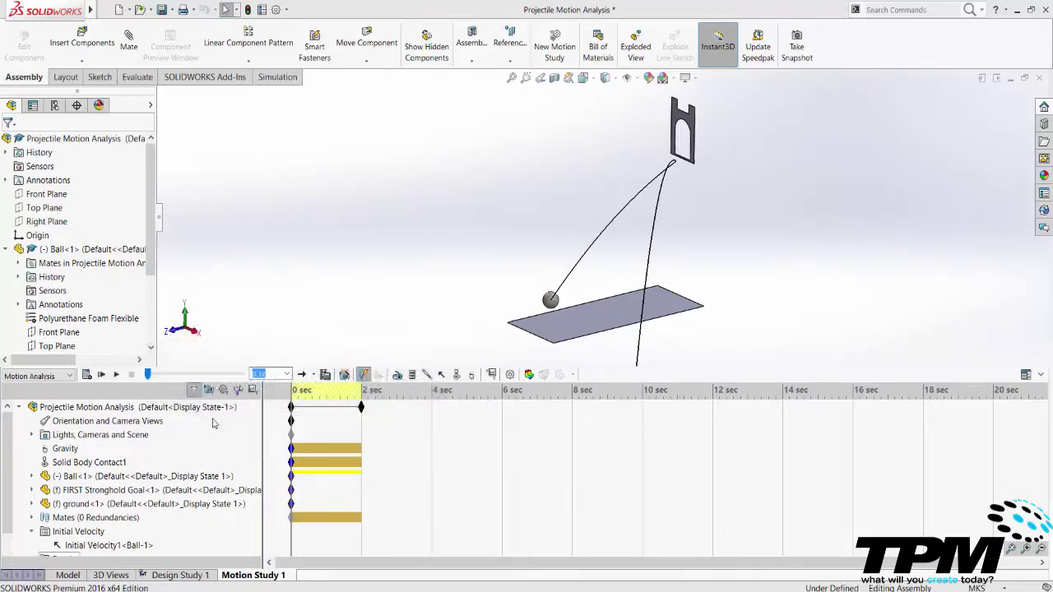
Step: Open Ball<1>'s Initial Velocity (9 m/s linear, 100 RPM angular) and zoom in on the ball
right_click(128, 477)
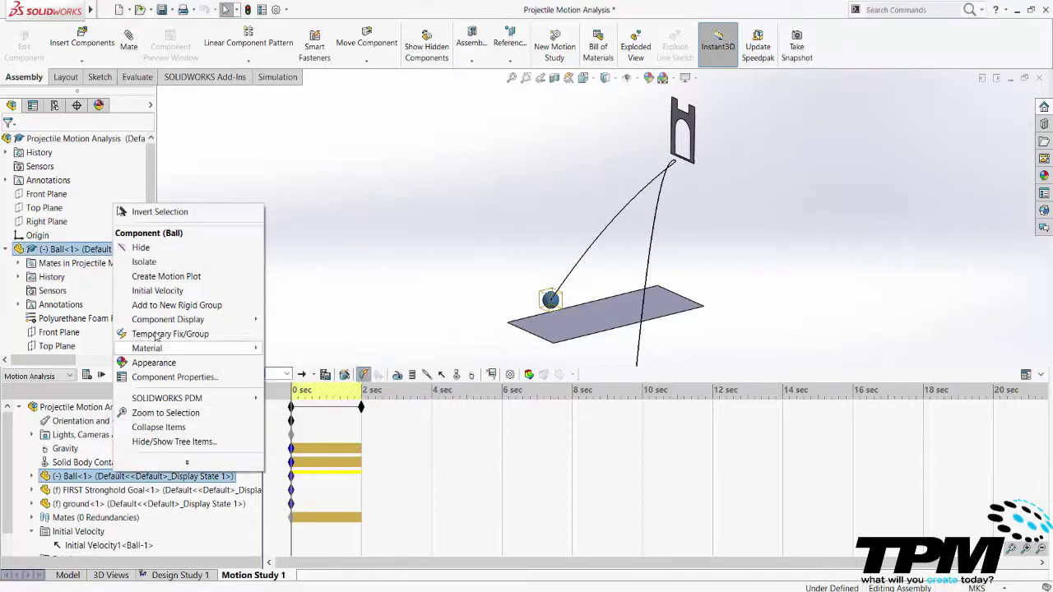
click(157, 290)
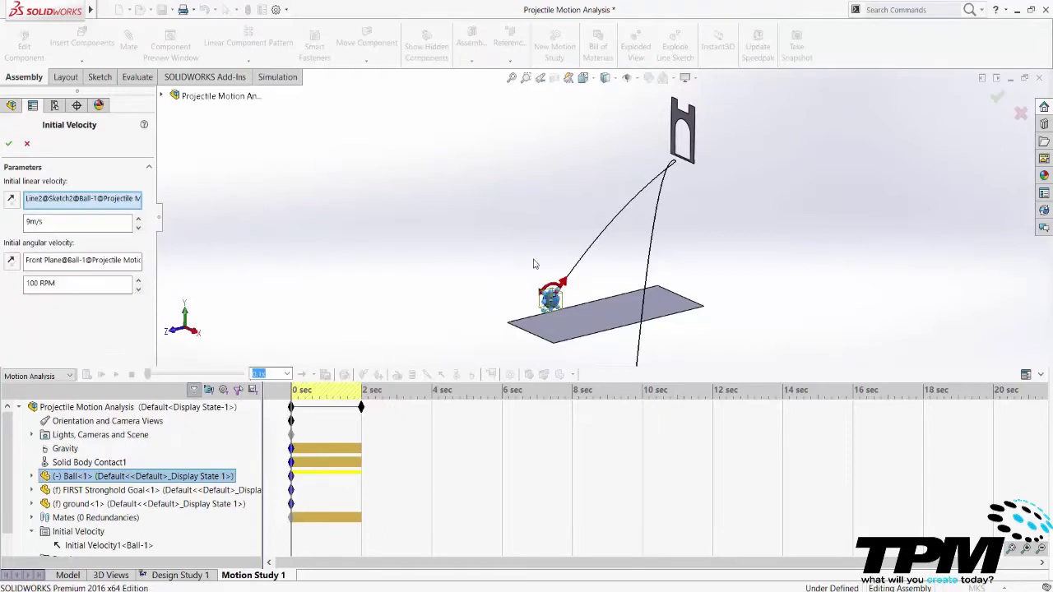
scroll(555, 297, down, 5)
scroll(563, 295, down, 4)
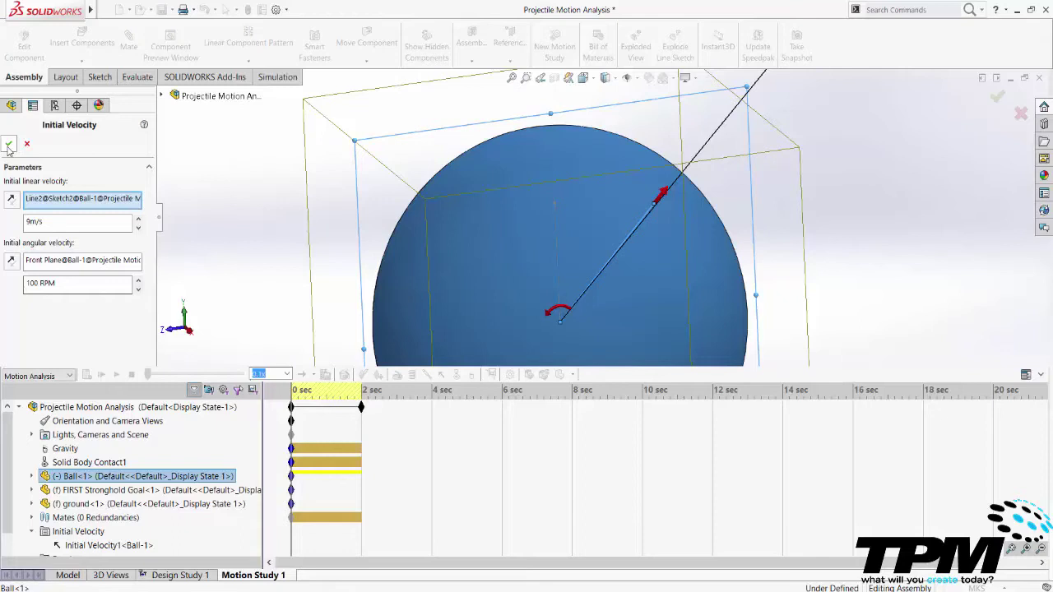
Step: Close Initial Velocity unchanged and confirm gravity is 9.81 m/s^2 along Y
click(8, 145)
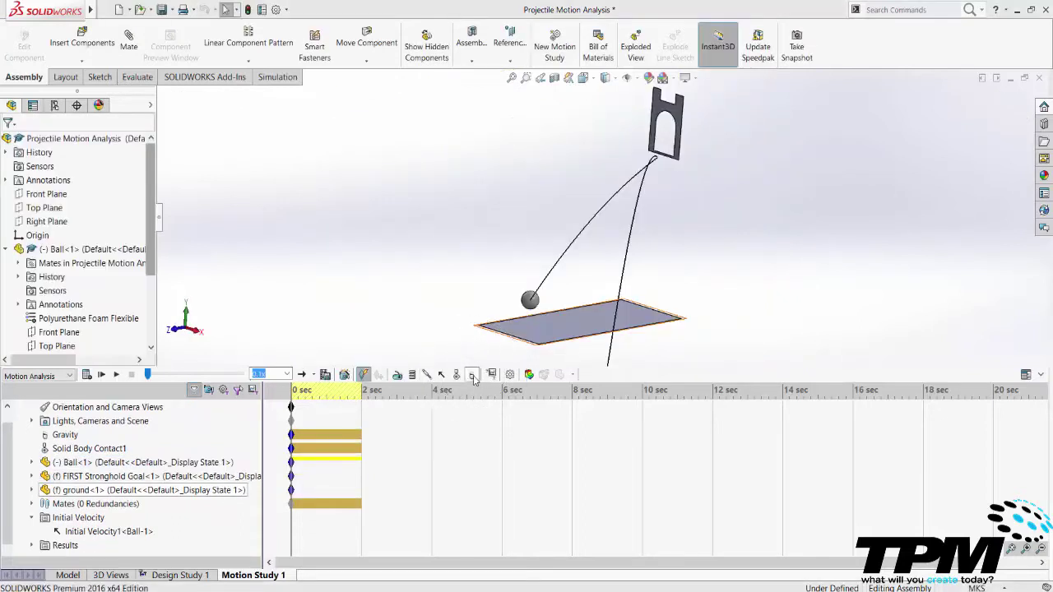
click(471, 375)
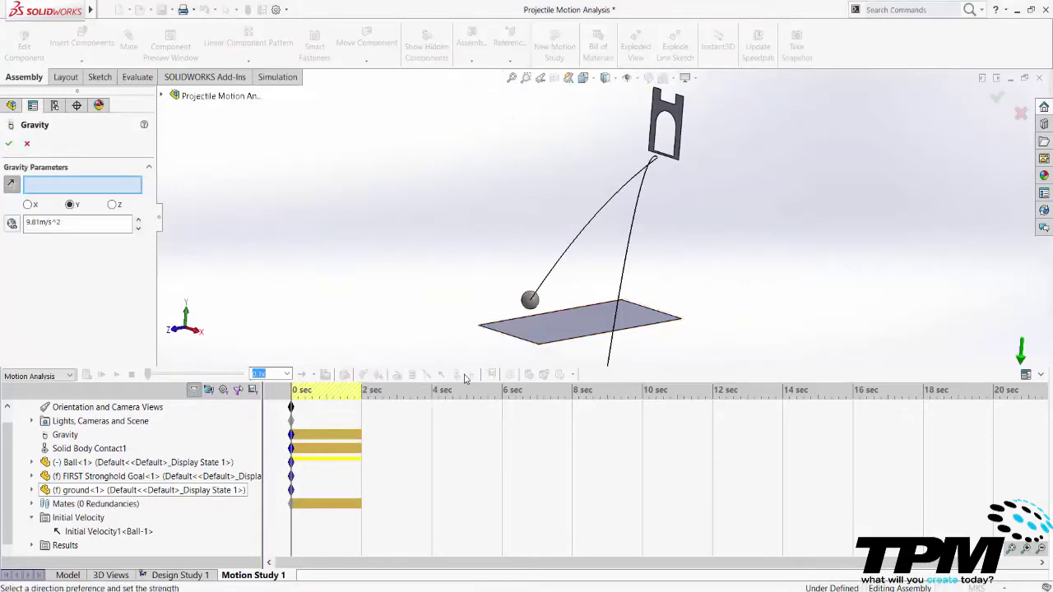
key(Escape)
right_click(86, 462)
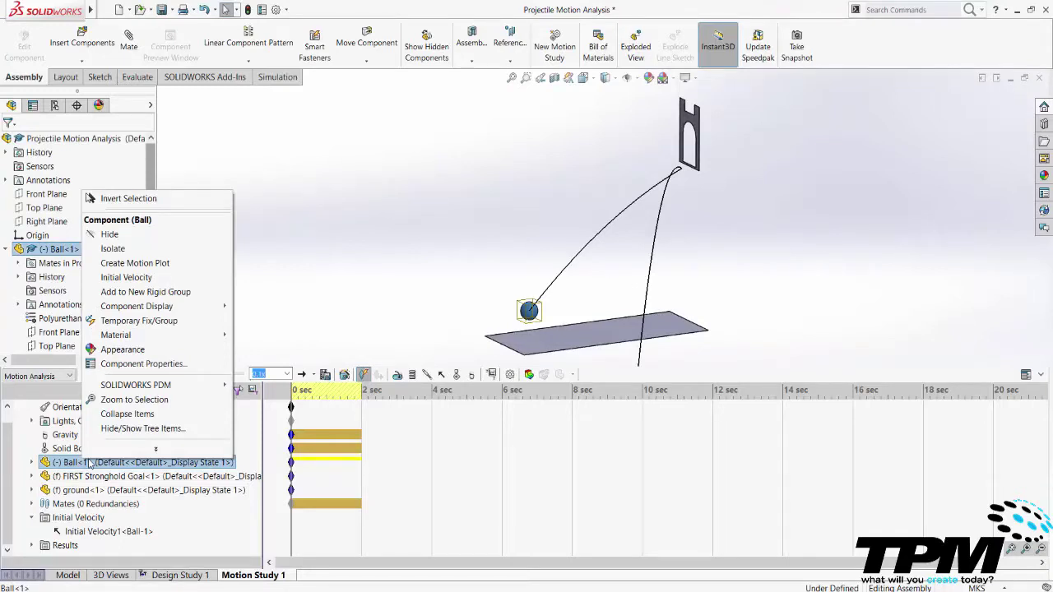
Step: Start a motion plot set to Displacement/Velocity/Acceleration > Trace Path for the ball
click(138, 263)
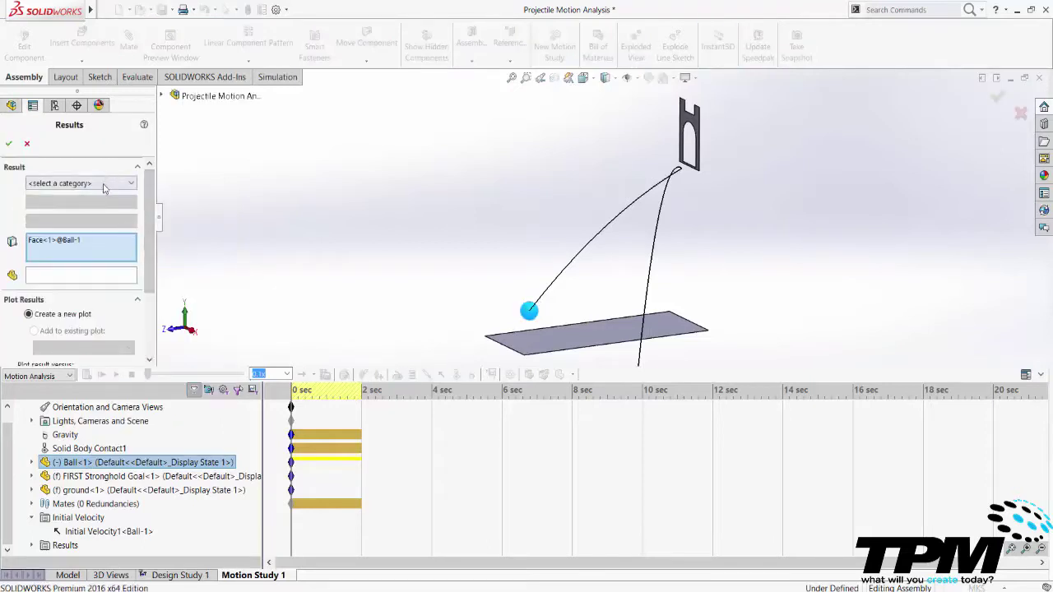
click(107, 183)
click(93, 206)
click(81, 201)
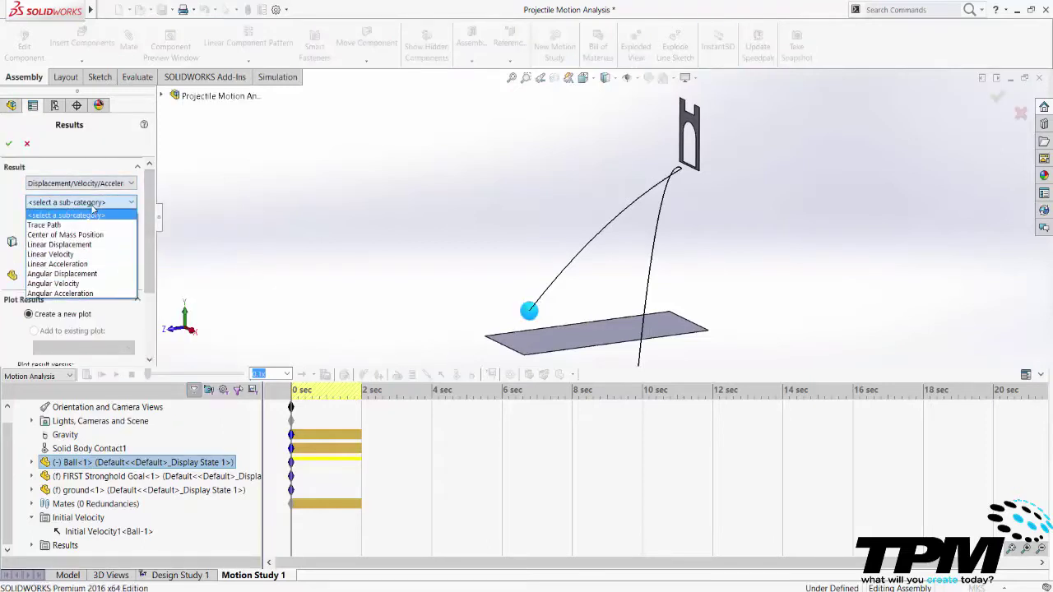
click(75, 226)
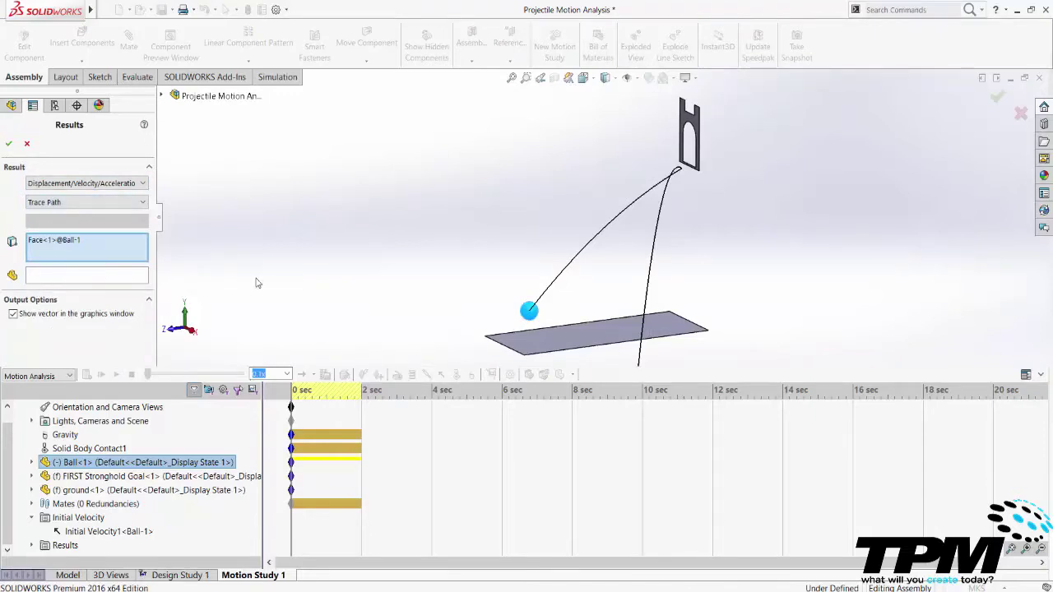
Step: Replace Face<1> with the ball's centre point Point1@Sketch2 as the traced entity
click(45, 246)
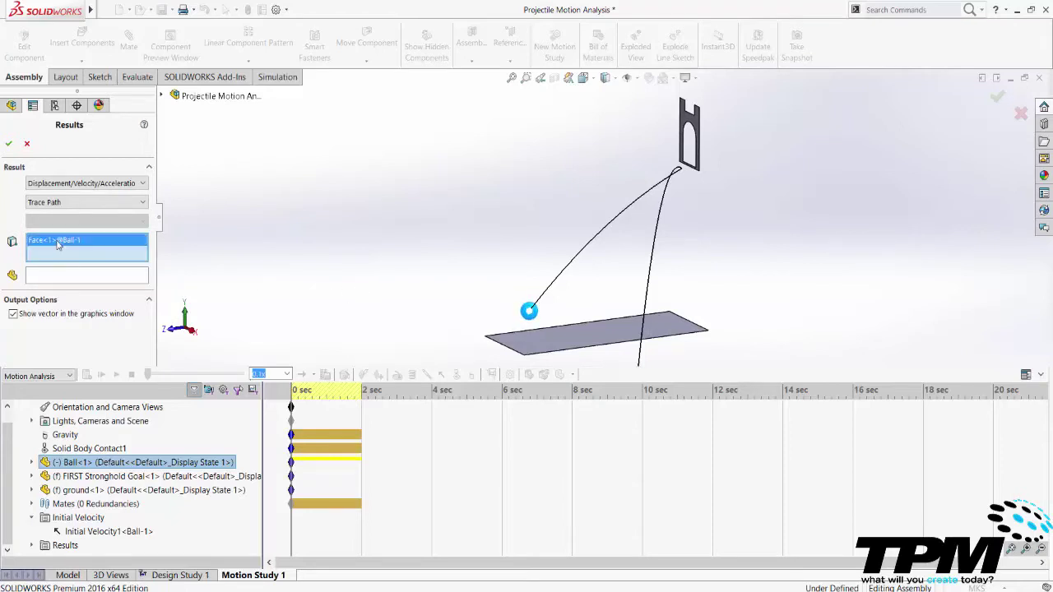
right_click(59, 242)
click(88, 263)
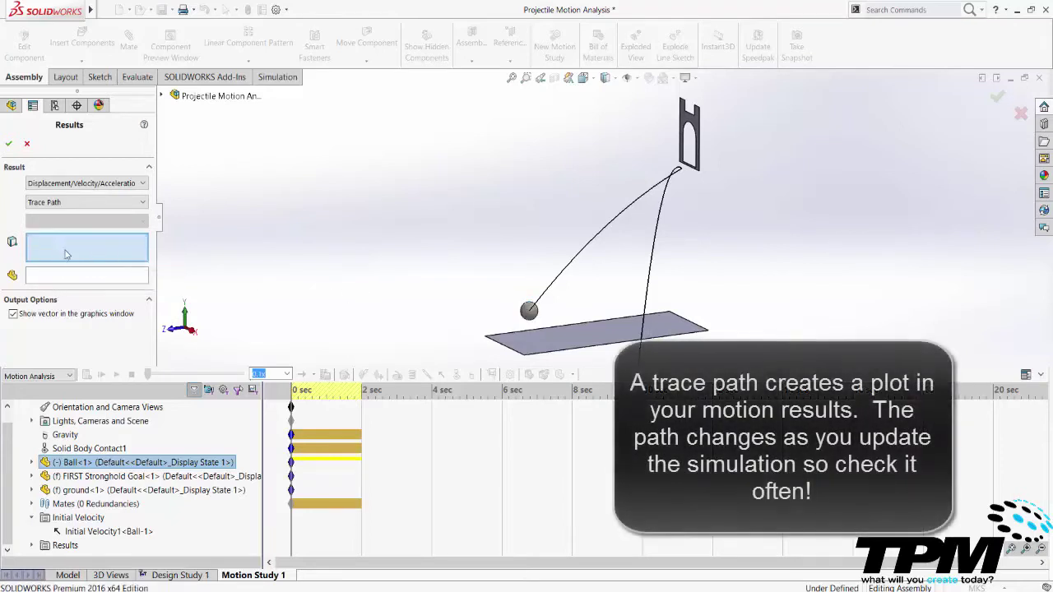
scroll(531, 311, down, 5)
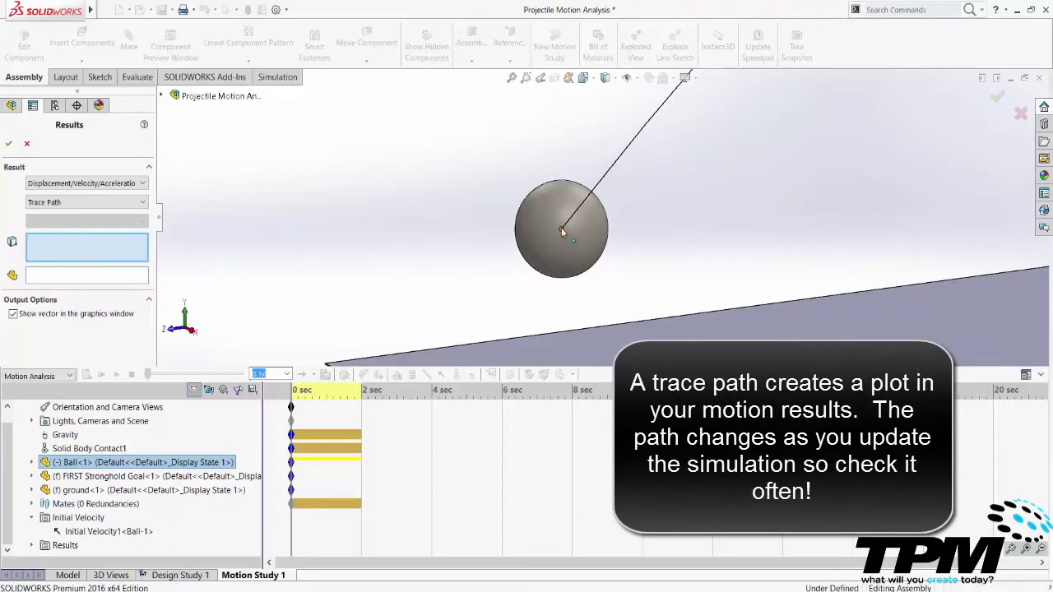
click(561, 229)
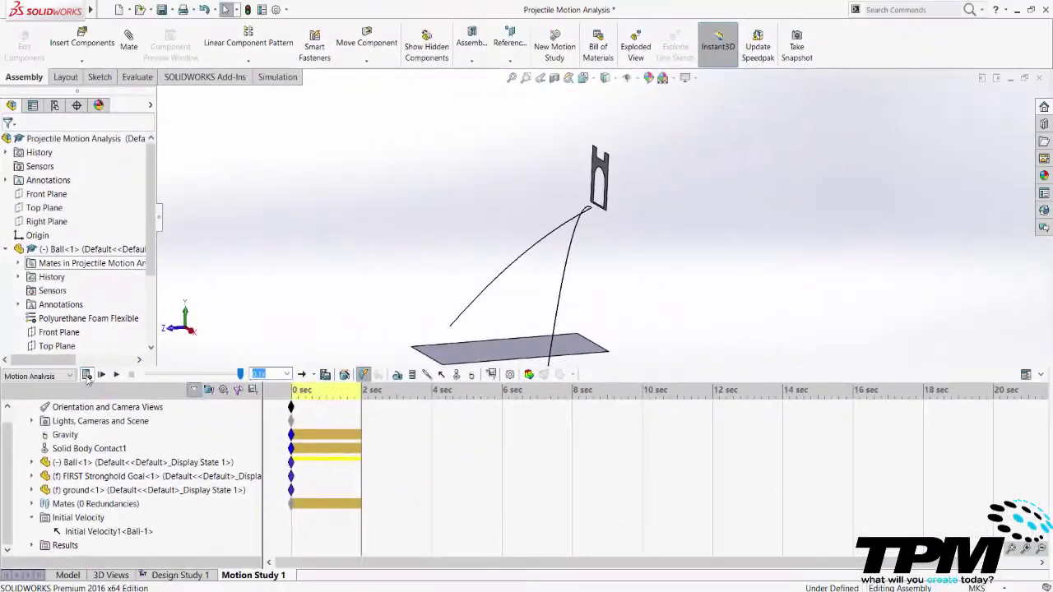
Step: Calculate, change Initial Velocity1's linear velocity from 3.5 to 10 m/s, and recalculate
click(86, 375)
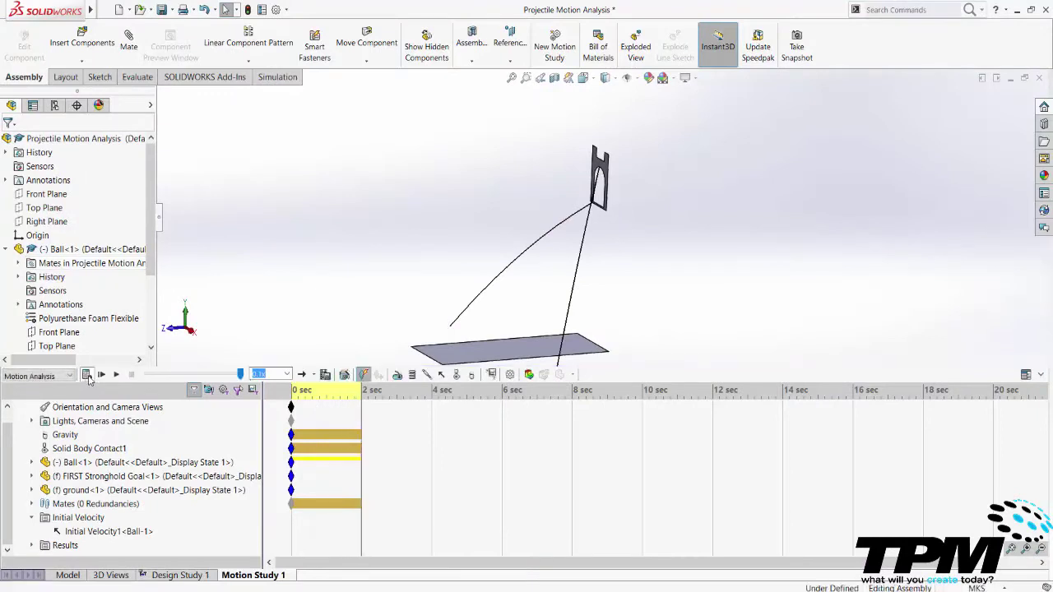
right_click(146, 531)
click(188, 454)
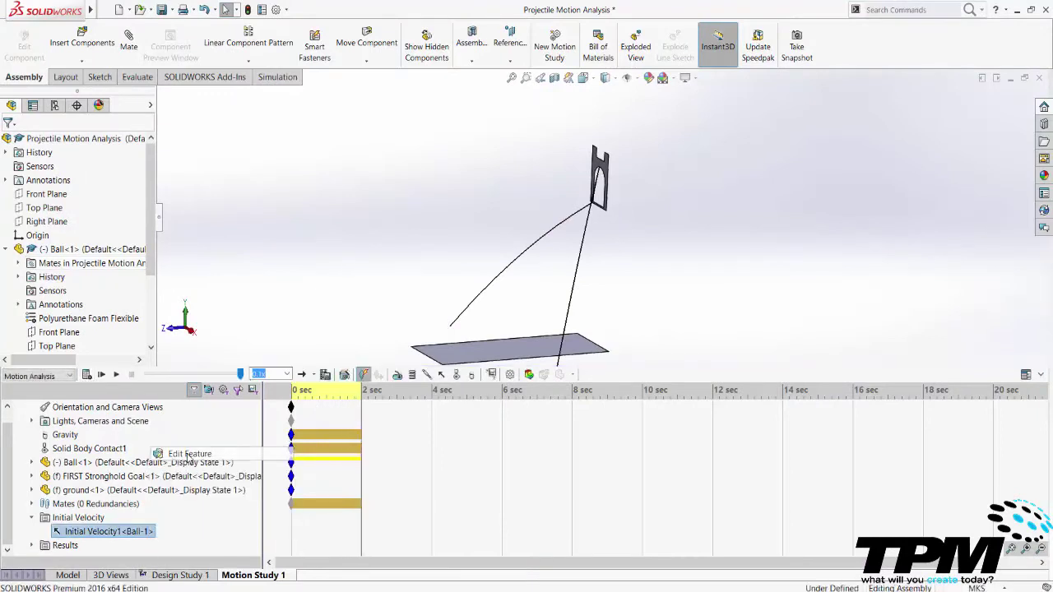
double_click(37, 222)
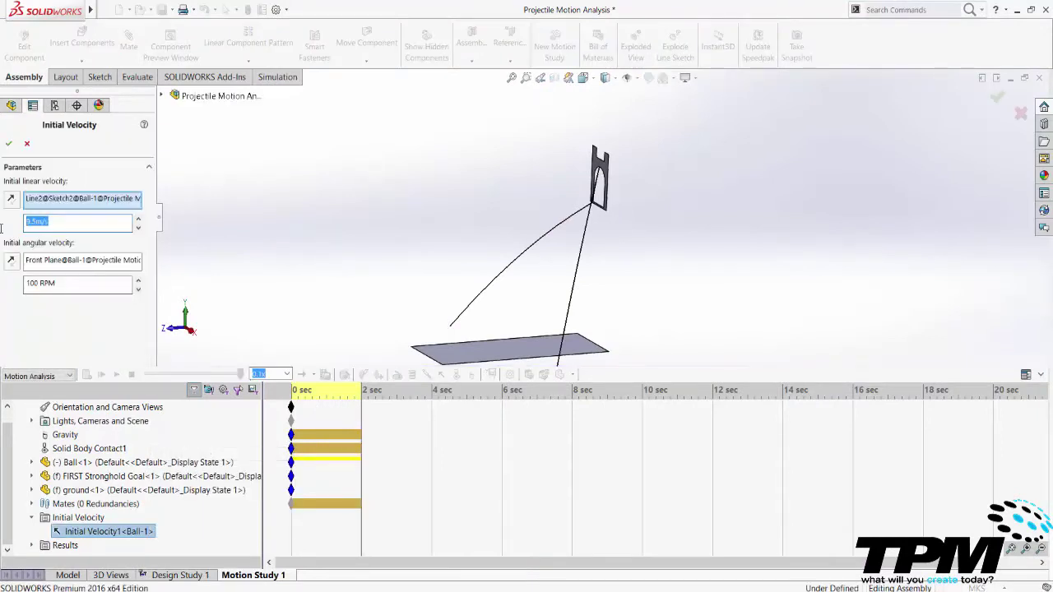
text(10)
click(9, 138)
click(87, 376)
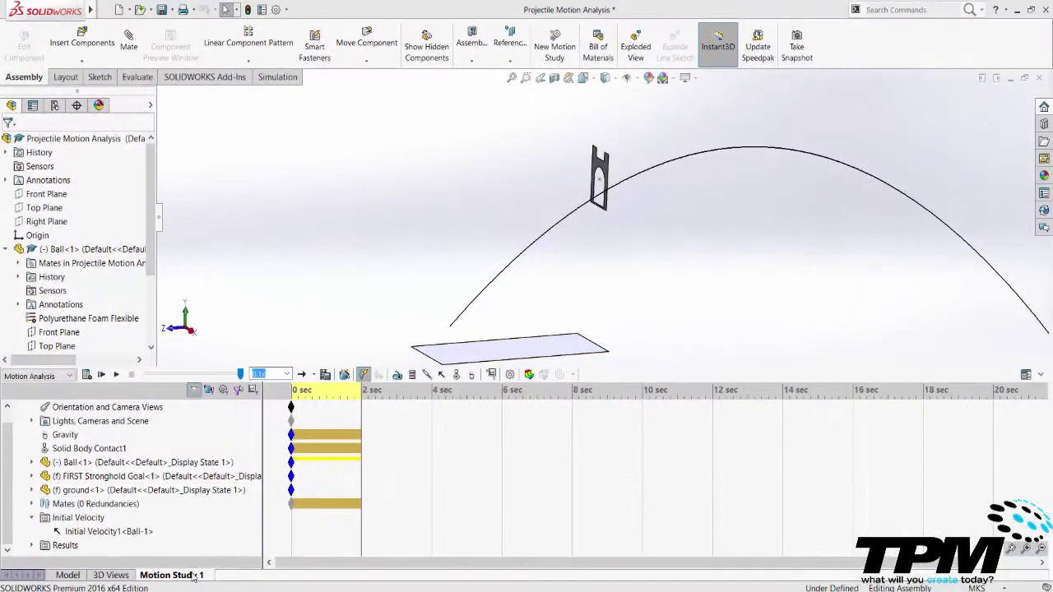
Step: Create a new design study from Motion Study 1 with optimization turned off
right_click(194, 579)
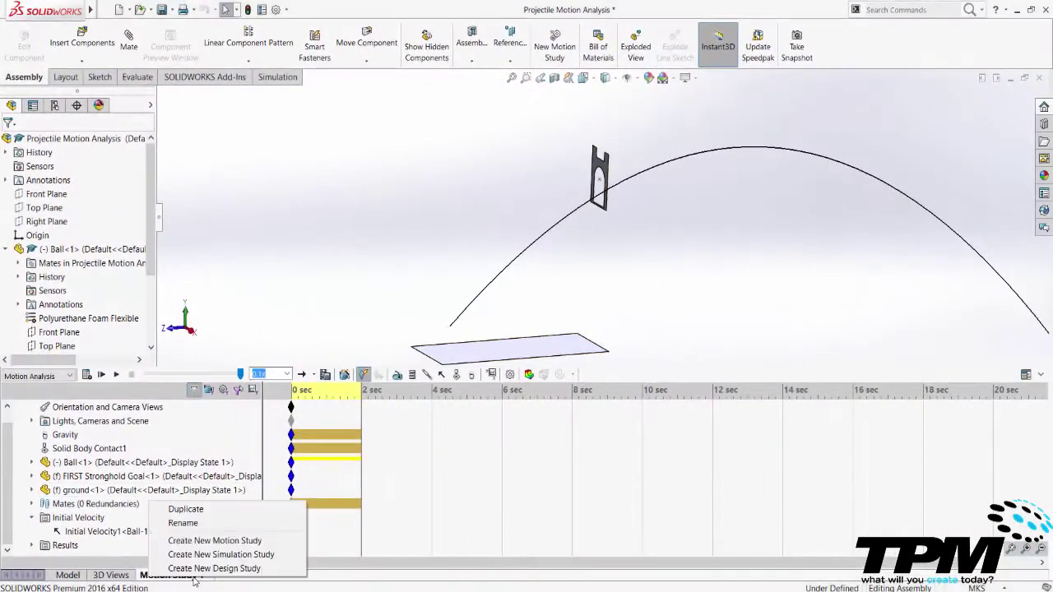
click(222, 568)
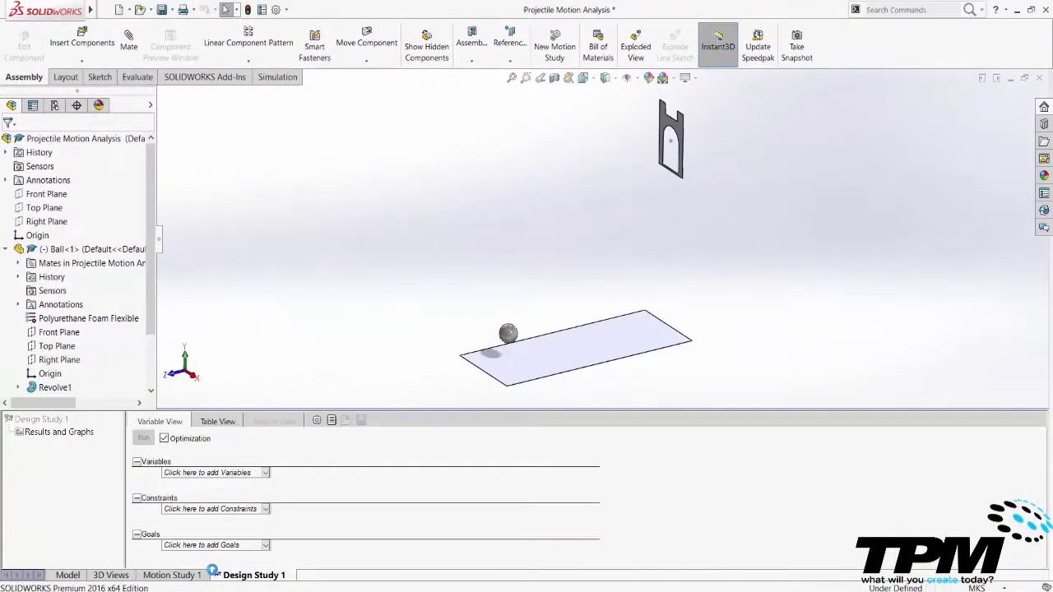
click(164, 439)
Step: Define a V_initial Motion parameter (m/s) linked to Initial Velocity1's linear velocity
click(225, 474)
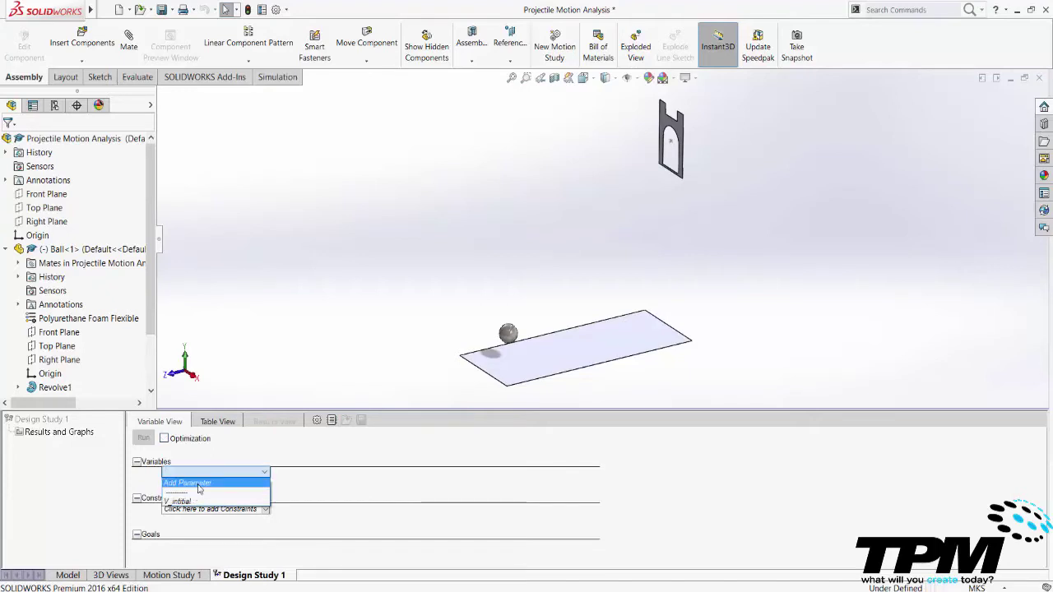
click(188, 483)
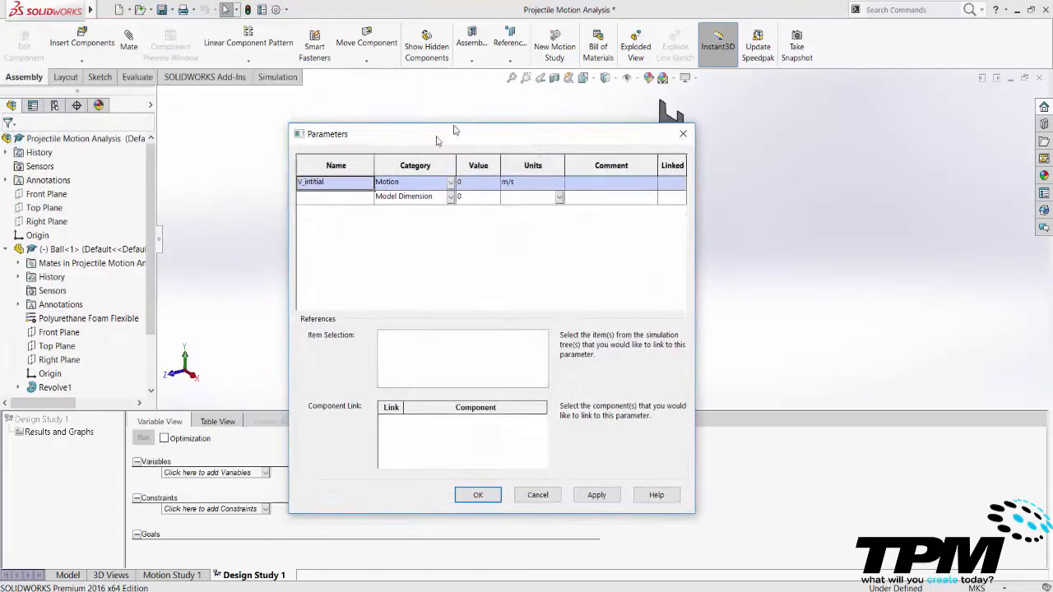
drag(427, 138, 459, 81)
click(185, 575)
click(113, 532)
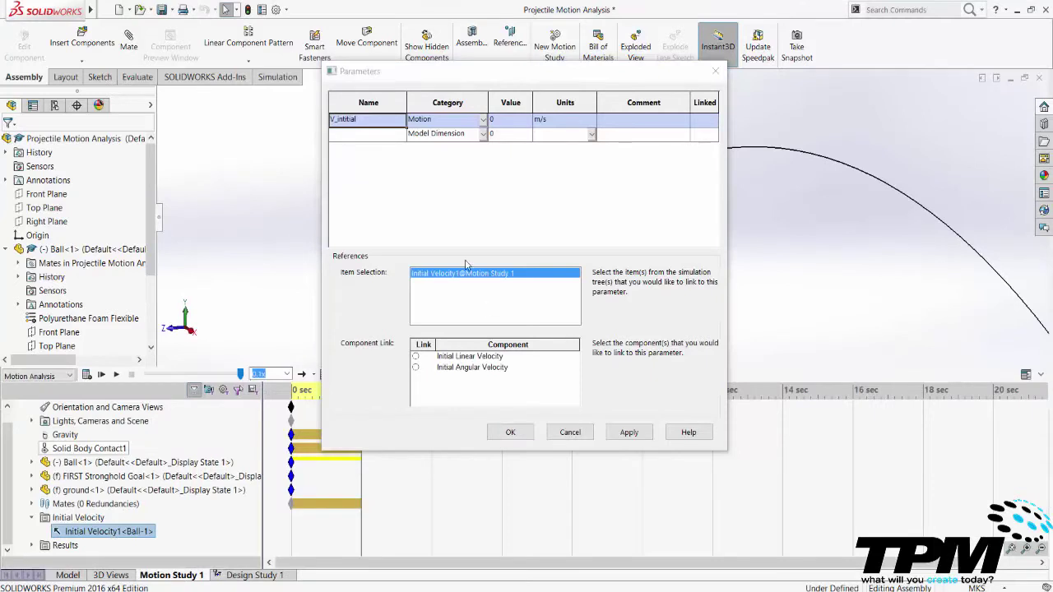
click(415, 357)
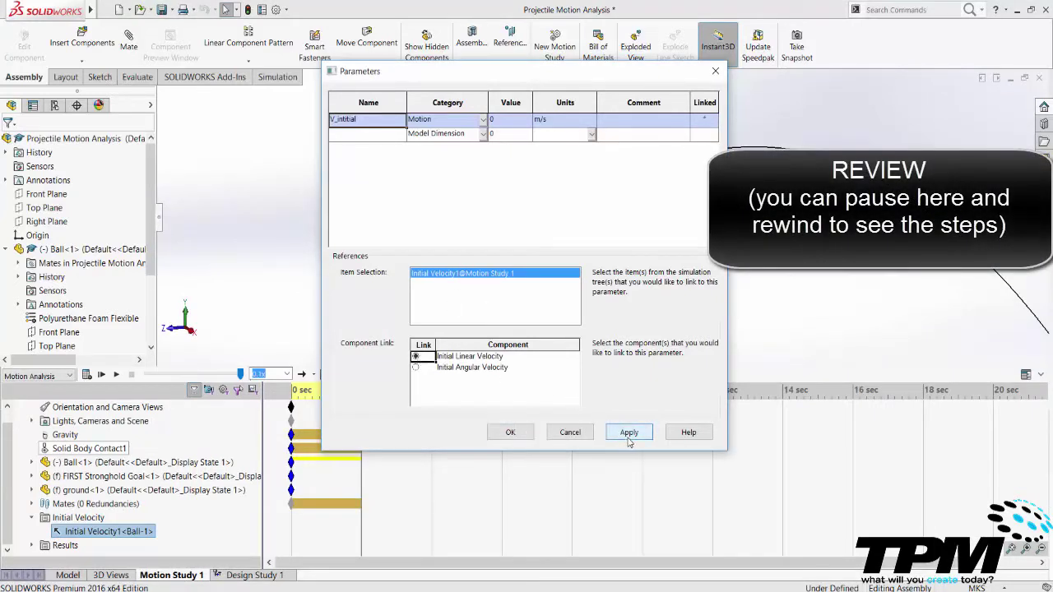
click(523, 439)
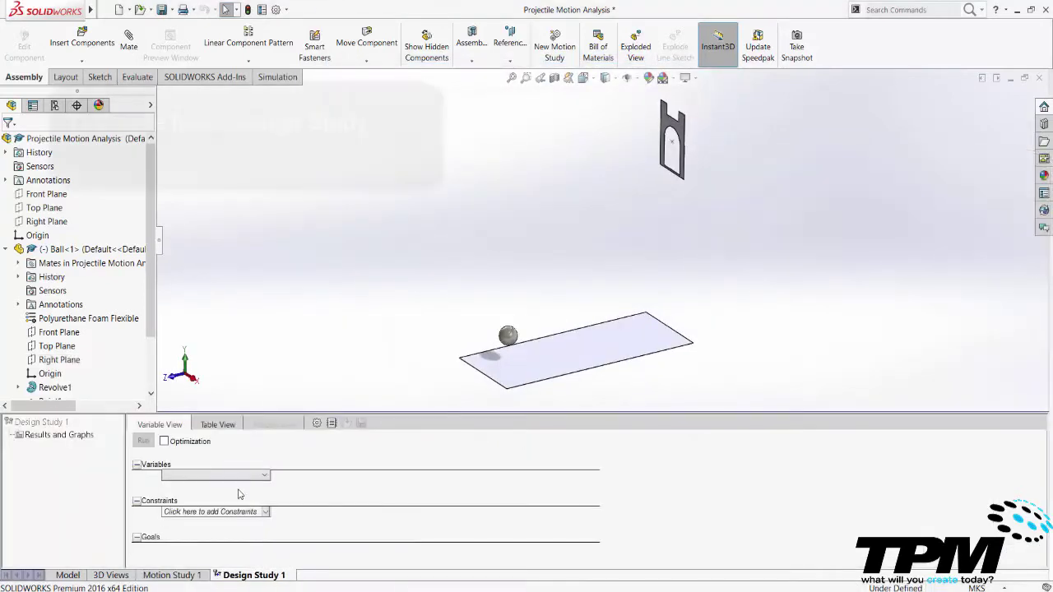
Step: Add V_initial as a study variable ranging 9 to 11 m/s in 0.5 steps
click(262, 475)
click(216, 502)
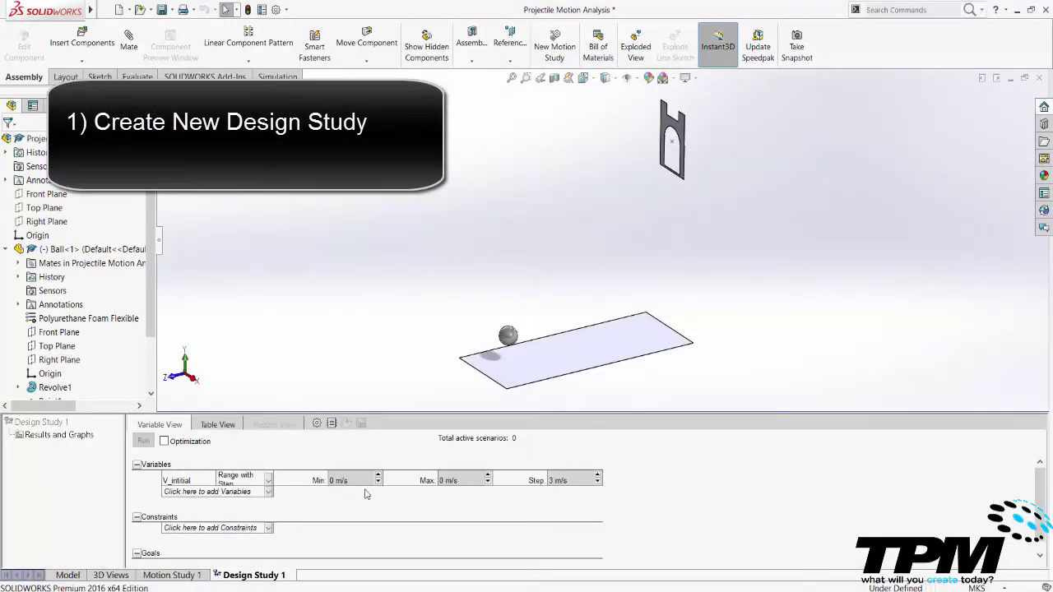
text(9)
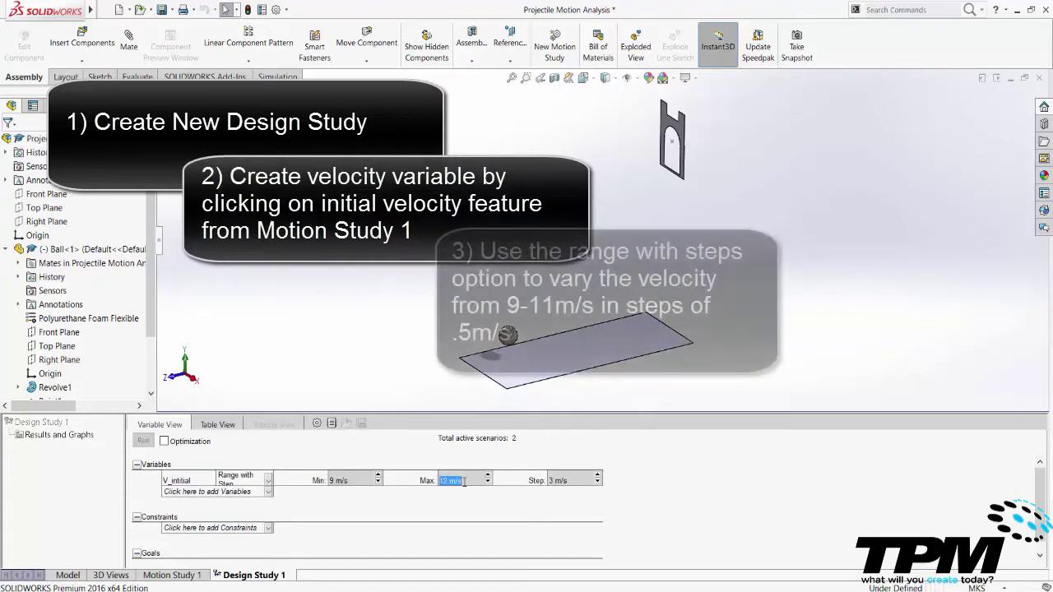
text(11)
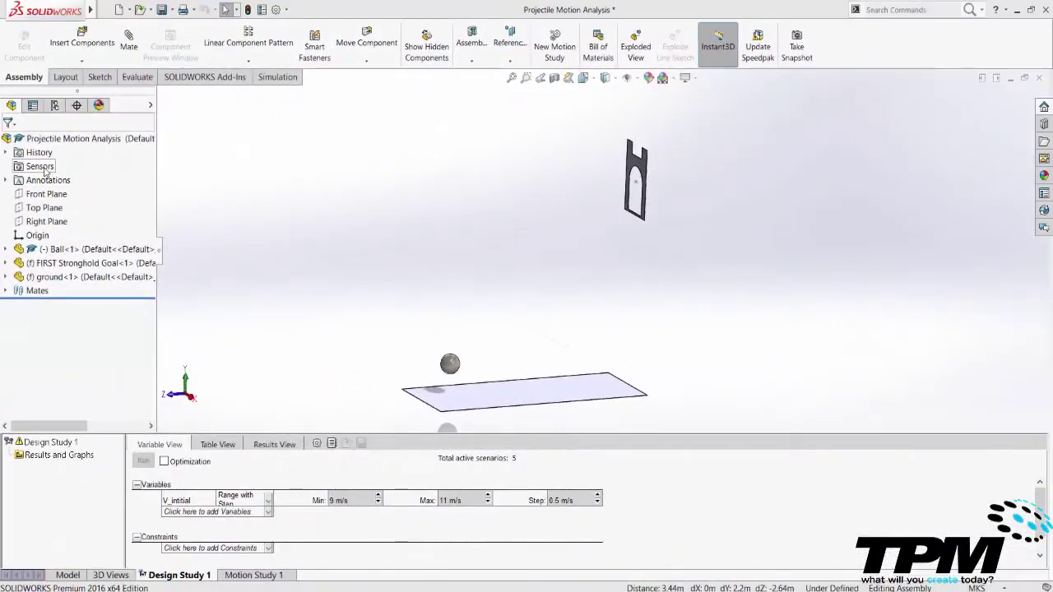
Step: Add a new Motion Data sensor based on Motion Study 1
right_click(40, 167)
click(70, 175)
click(69, 183)
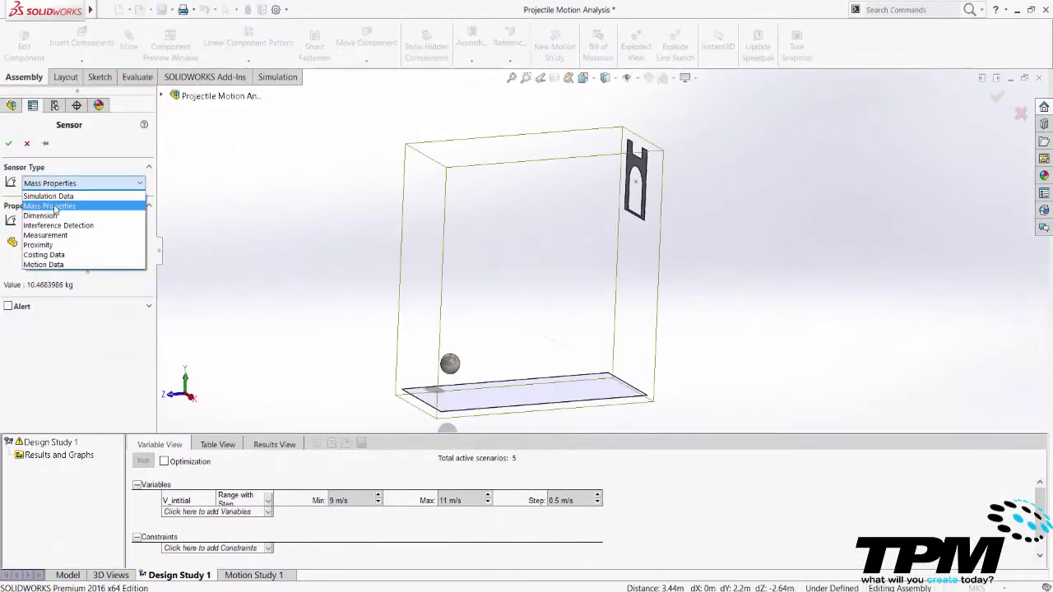
click(43, 264)
click(49, 201)
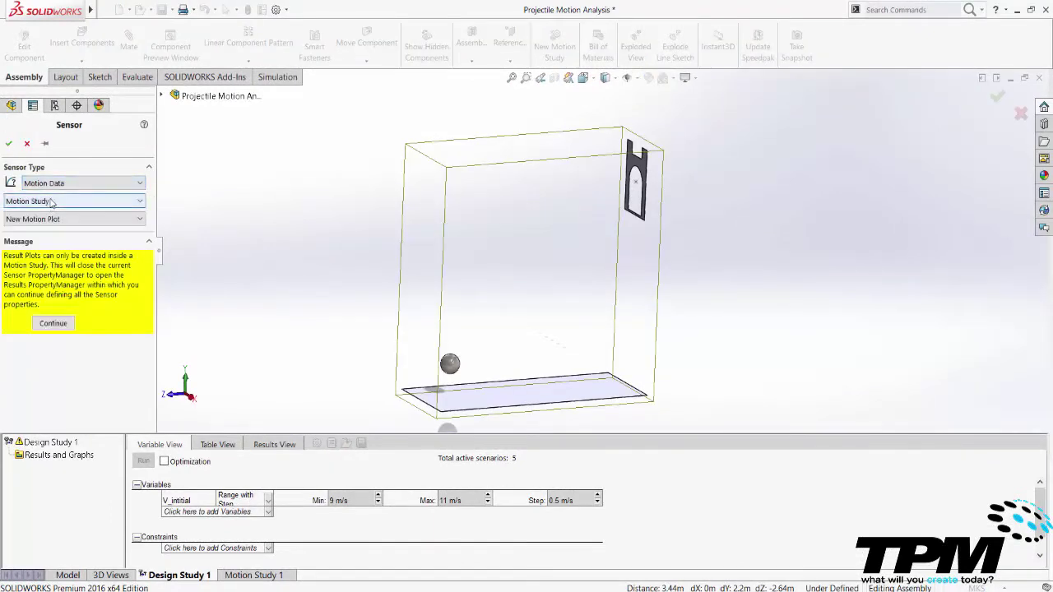
click(36, 224)
click(53, 323)
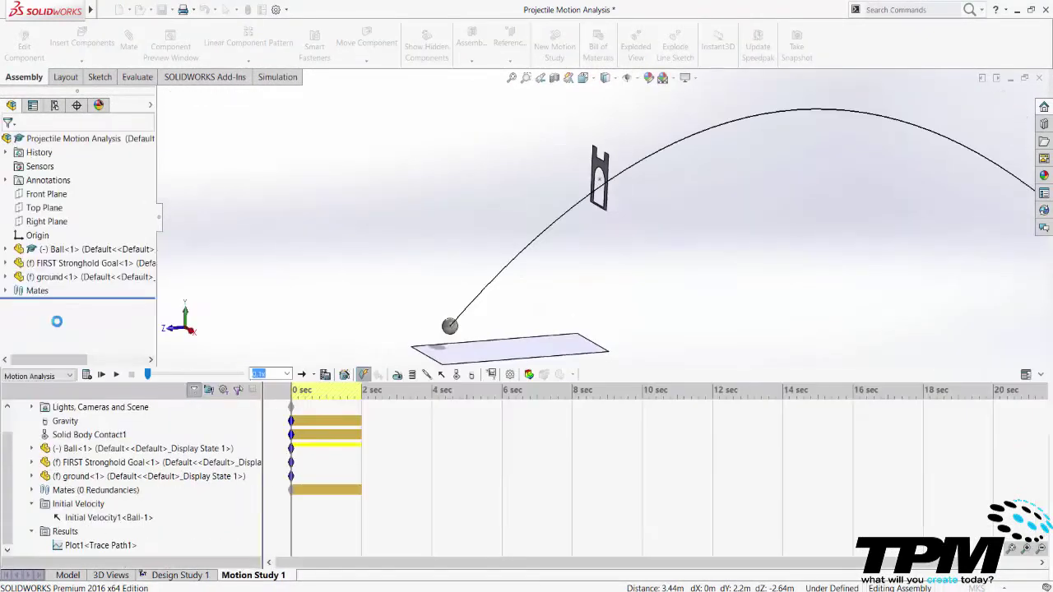
Step: Measure Linear Displacement Magnitude between the ball's centre point and the goal's point
click(70, 186)
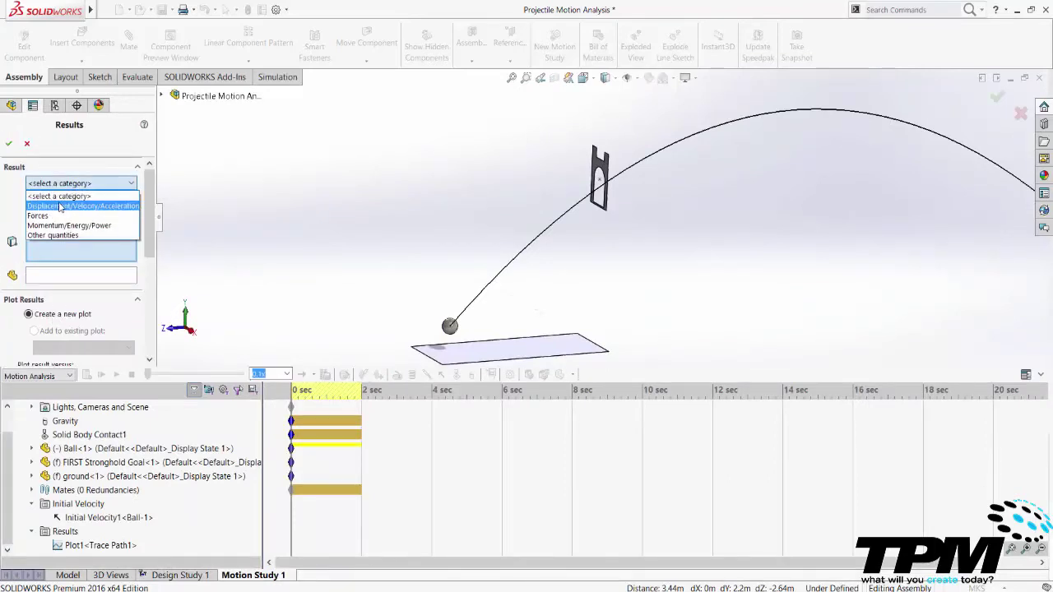
click(66, 204)
click(64, 203)
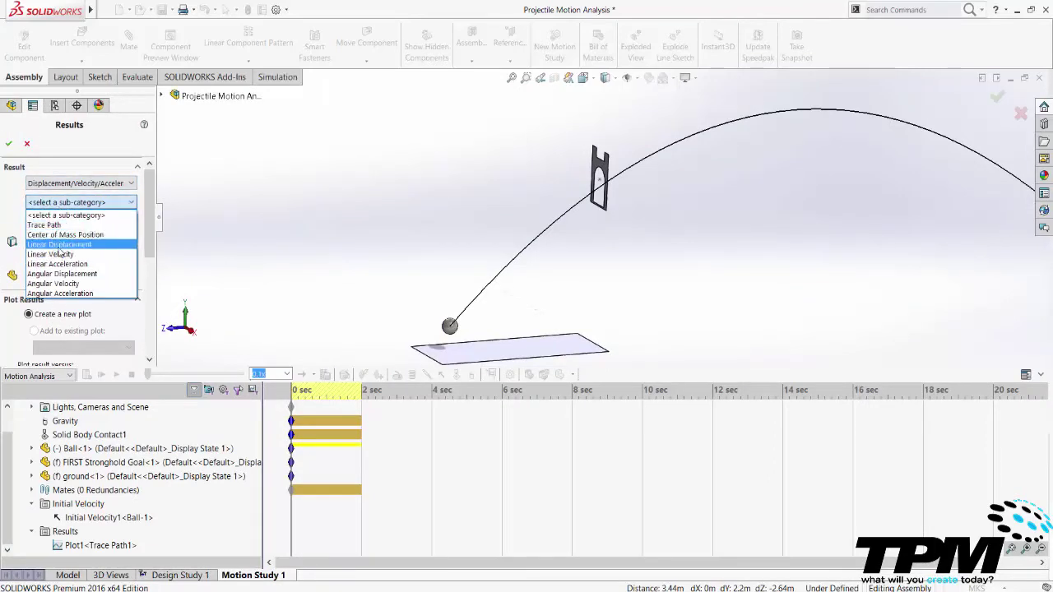
click(59, 244)
click(65, 224)
click(53, 273)
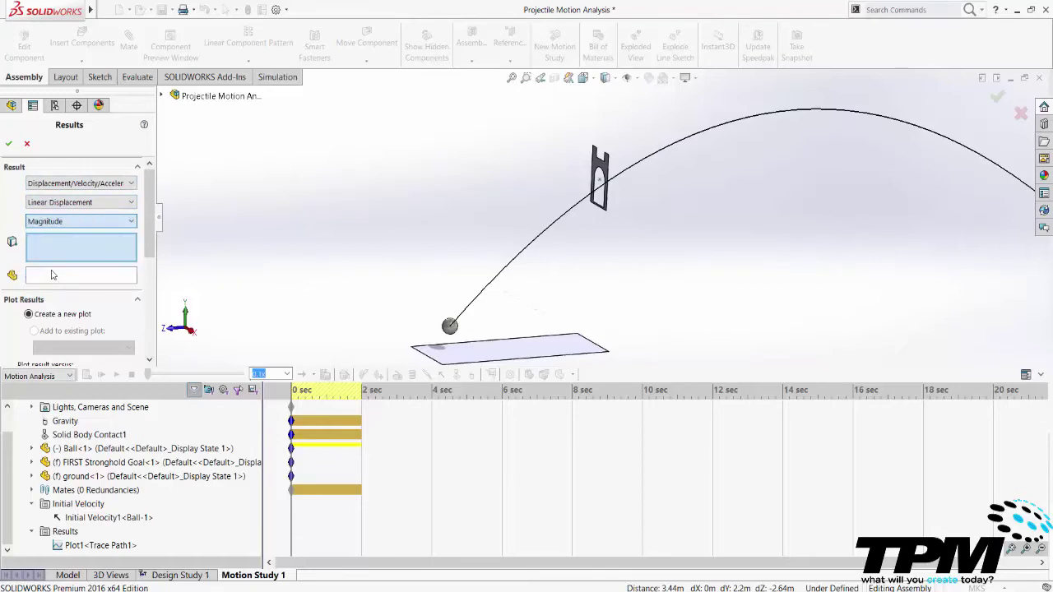
click(450, 327)
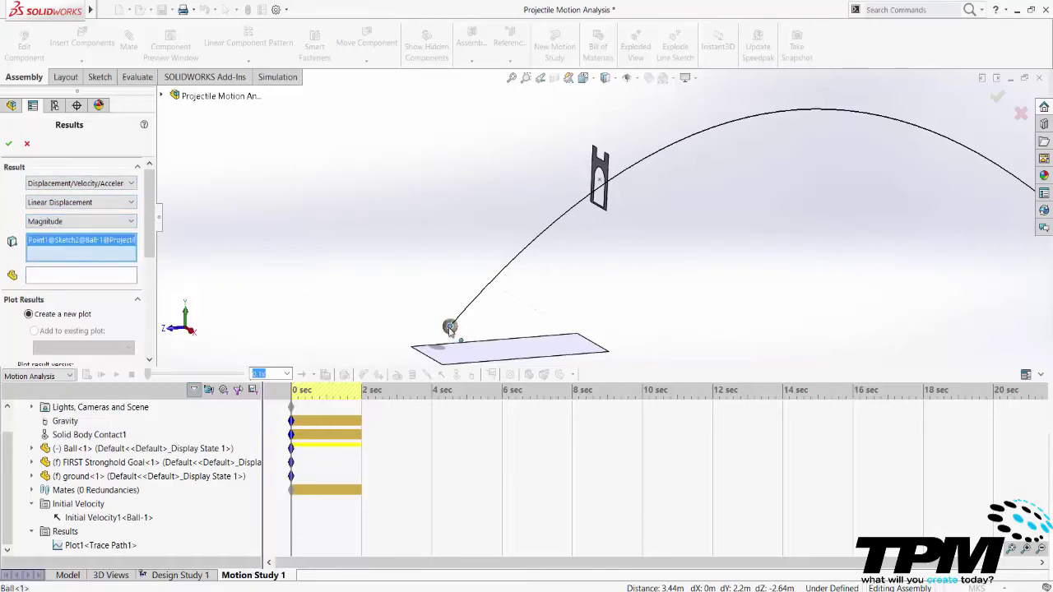
click(600, 180)
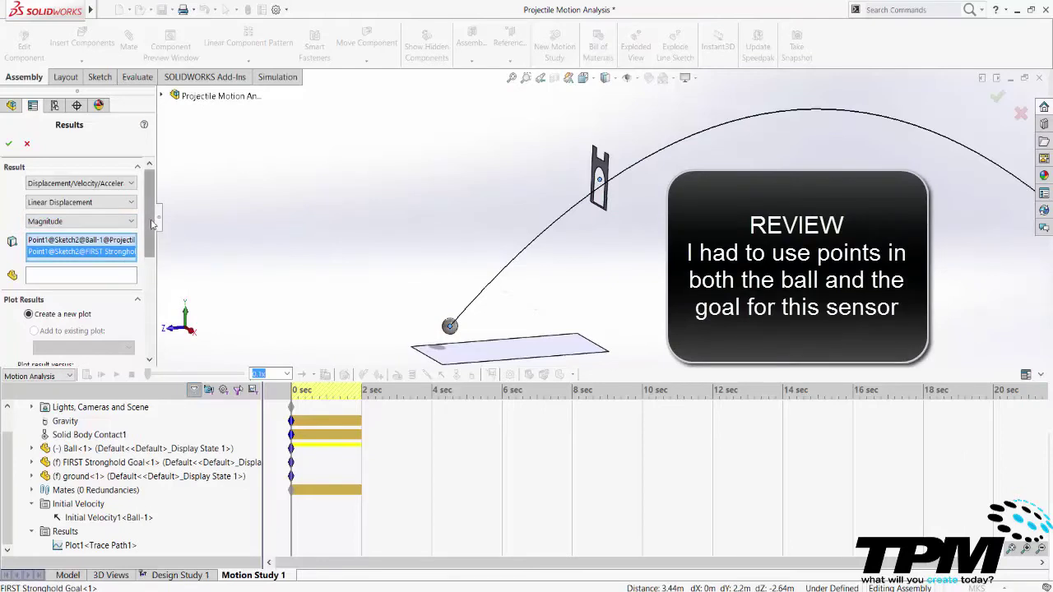
Step: Create a new motion data sensor from this result, evaluating the Model Min
scroll(153, 224, down, 3)
click(19, 239)
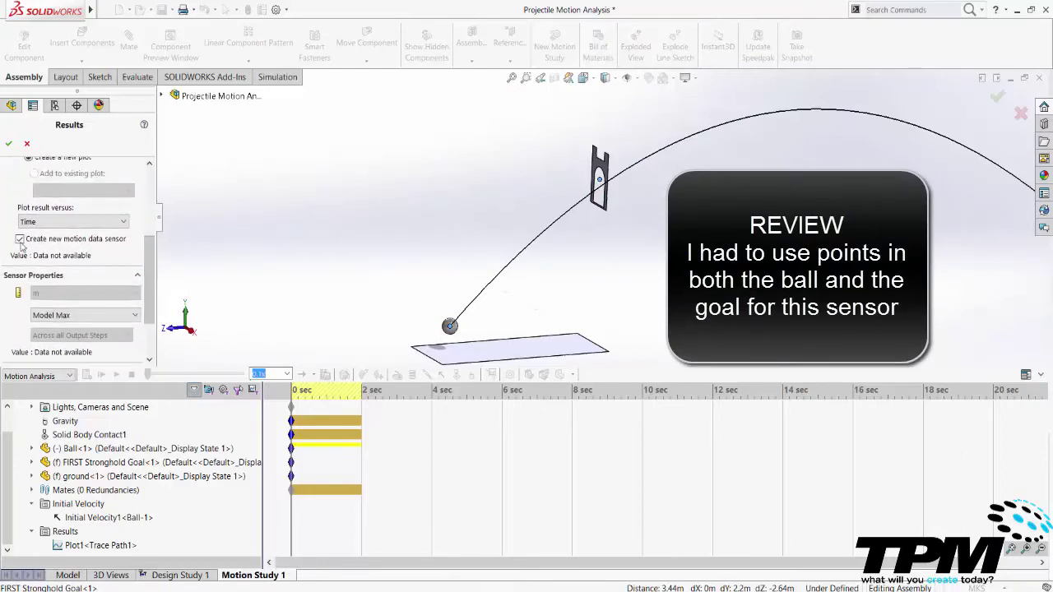
click(56, 318)
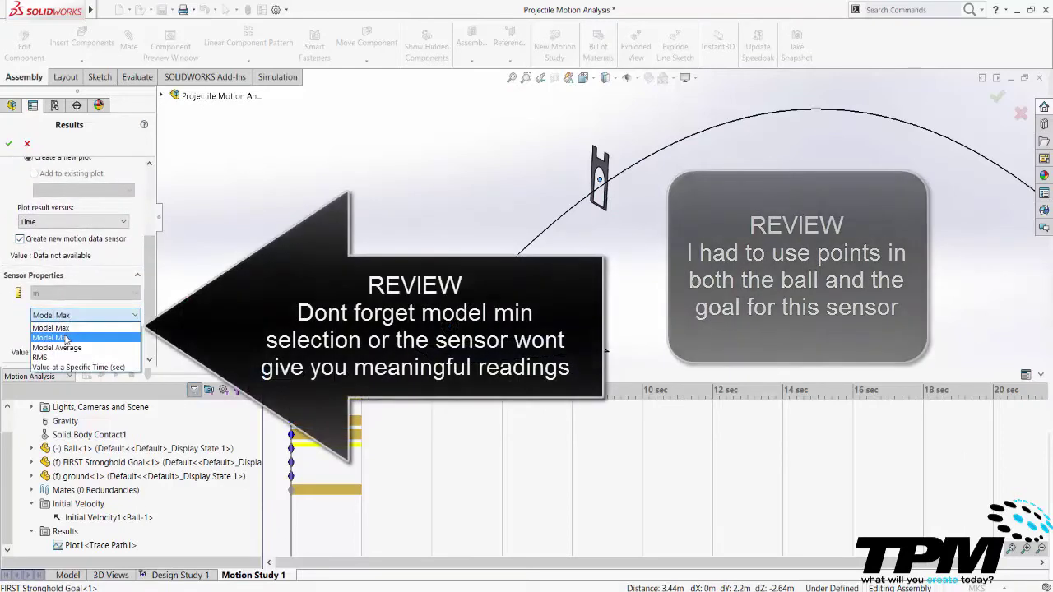
click(62, 328)
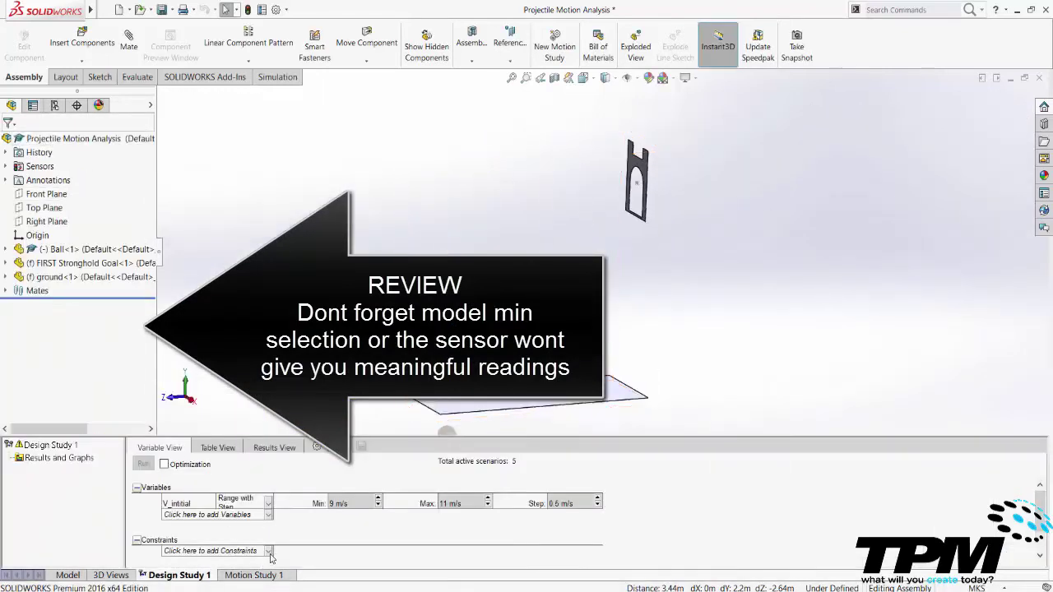
Step: Add a constraint requiring the Displacement4 sensor to be less than 0.1
click(269, 553)
click(212, 580)
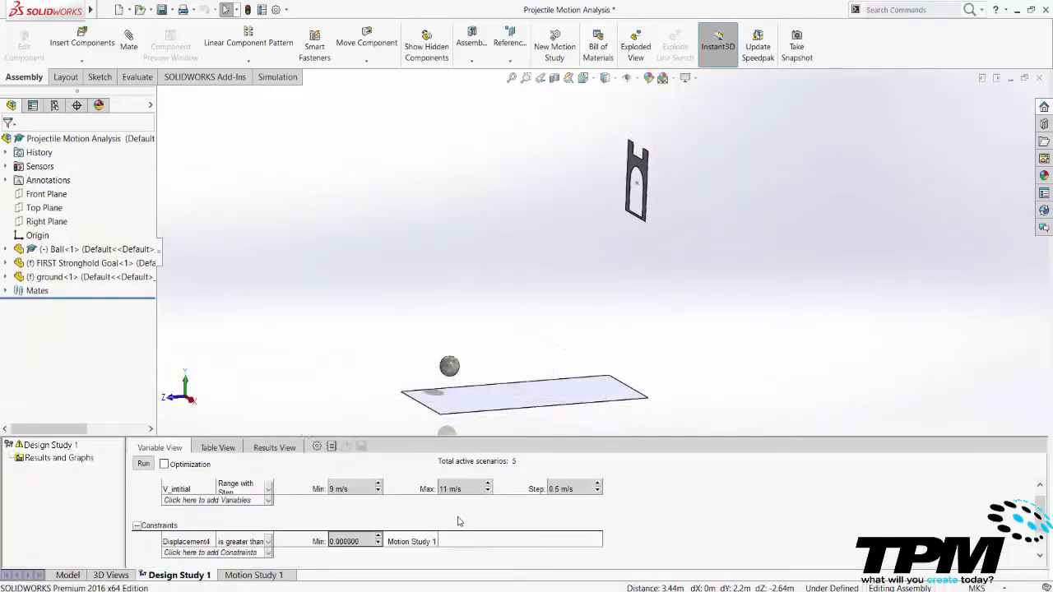
click(355, 542)
text(.1)
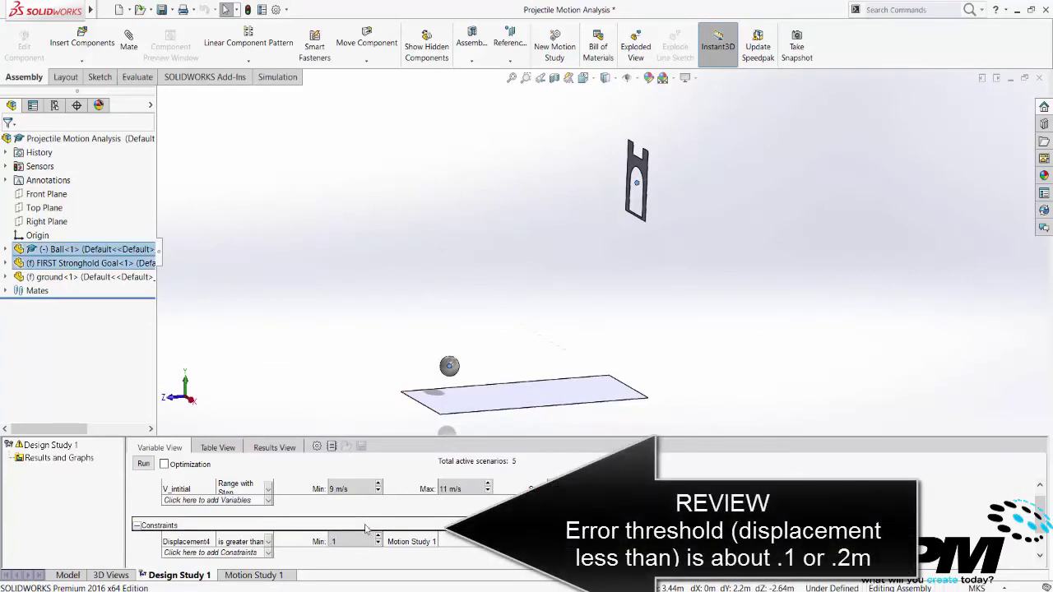
click(268, 542)
click(267, 542)
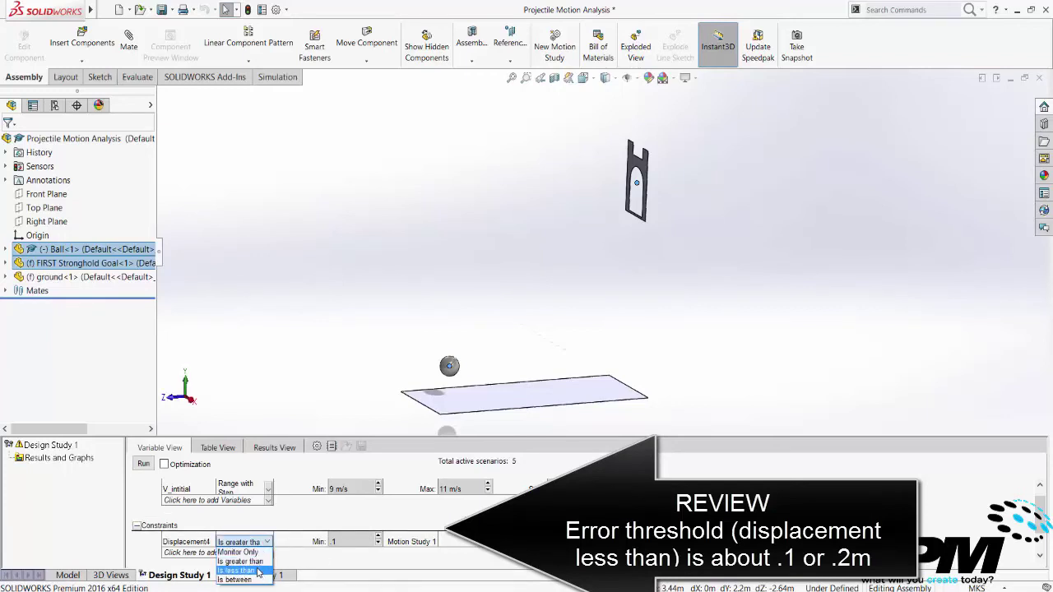
click(258, 571)
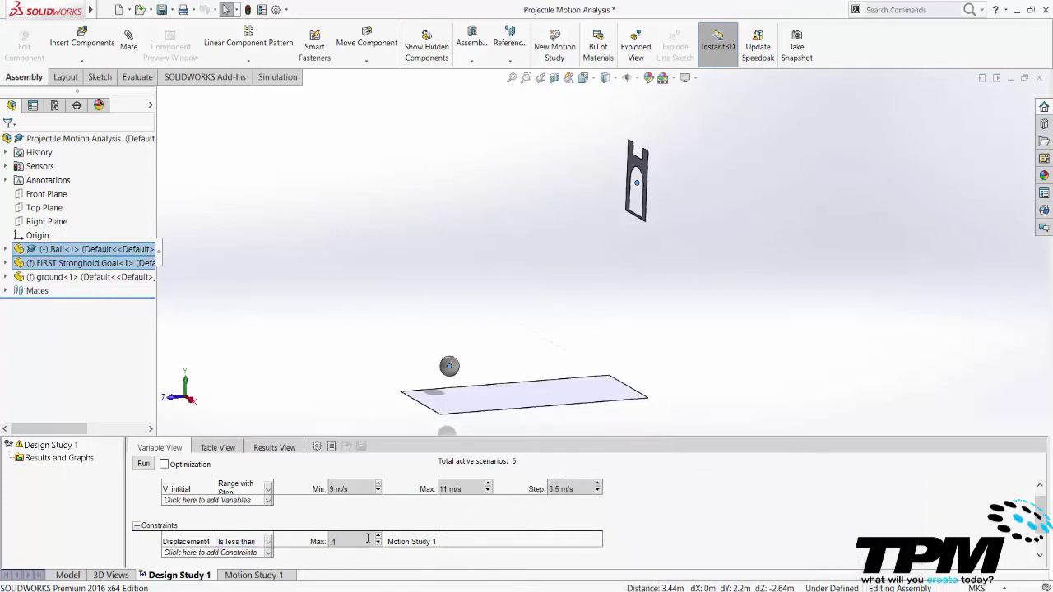
Step: Run the five V_initial scenarios, then return to Variable View to edit the range
click(144, 464)
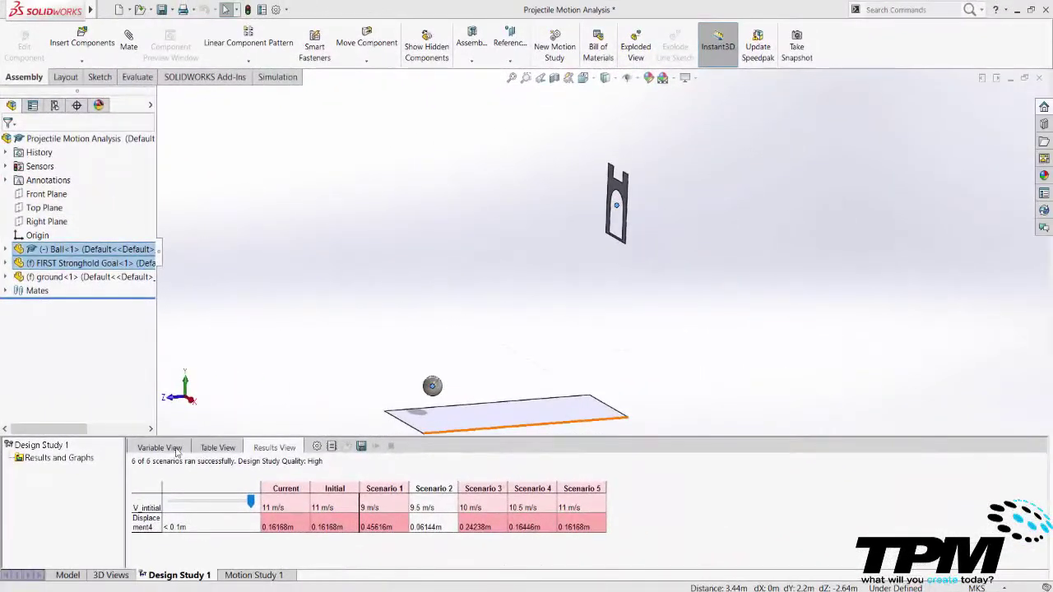
click(160, 448)
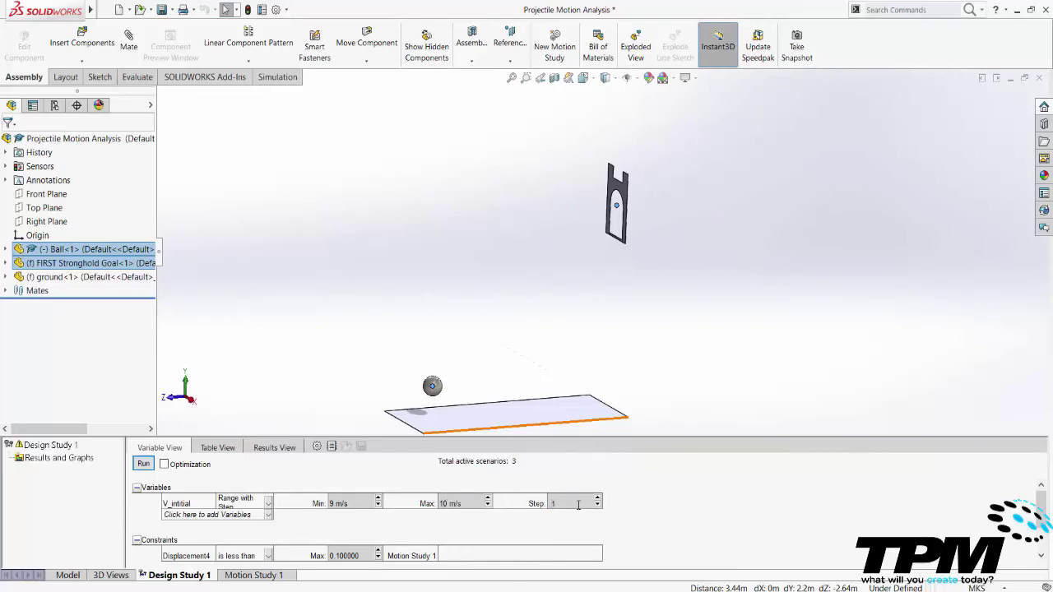
Step: Run the refined 12-scenario design study to check which velocities keep Displacement4 under 0.1 m
click(140, 464)
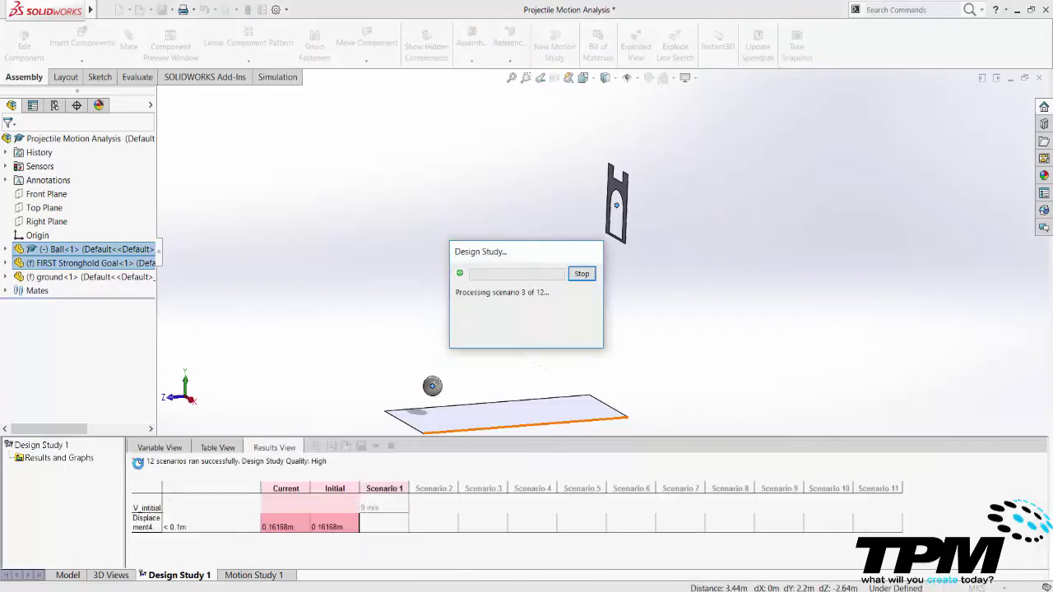